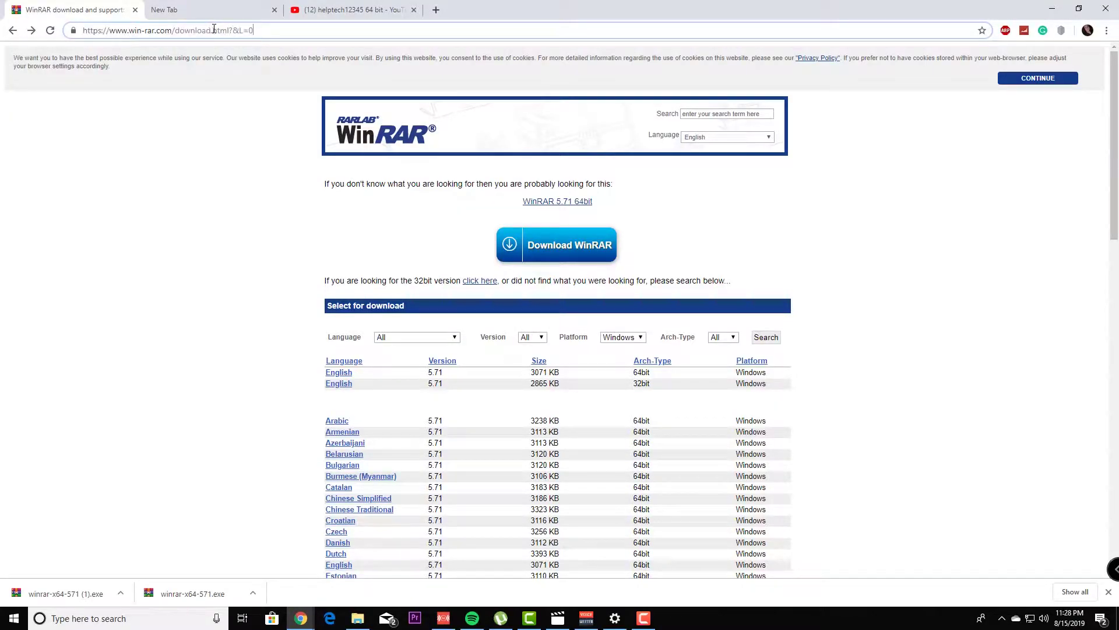
- Reload the WinRAR download page at win-rar.com/download.html
key("Return")
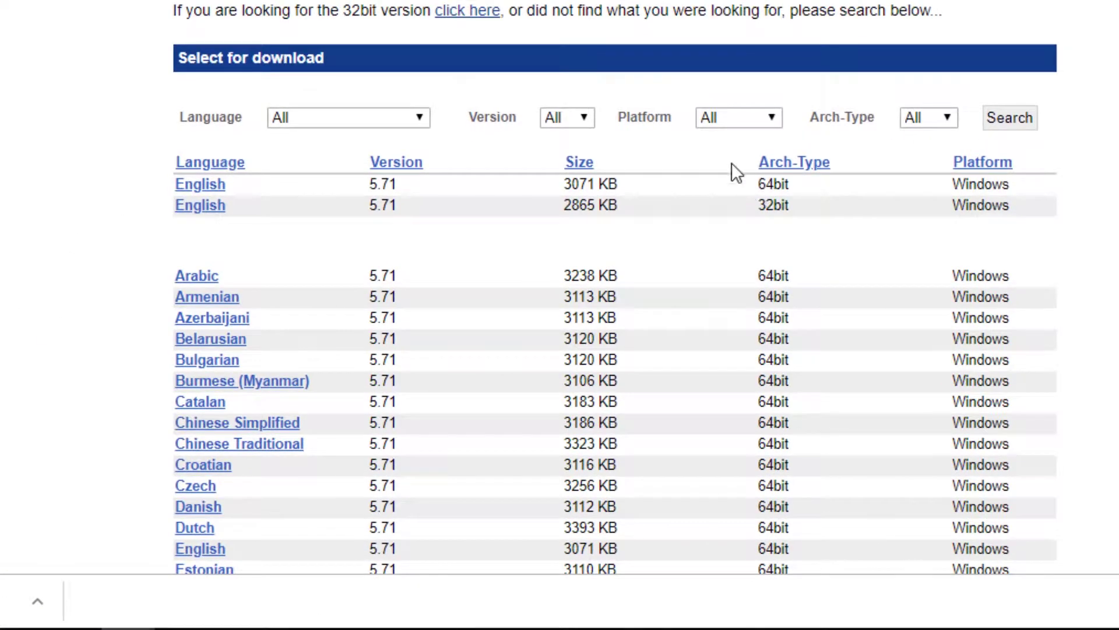
- Filter the download list to Windows and choose the English 64bit WinRAR 5.71 release
left_click(720, 124)
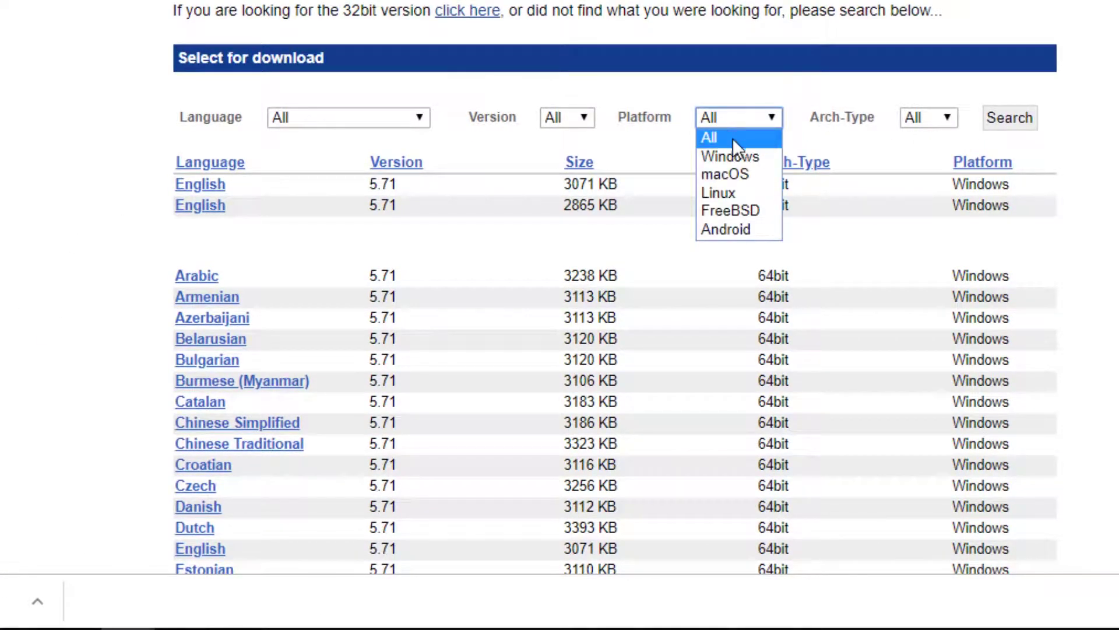
left_click(737, 156)
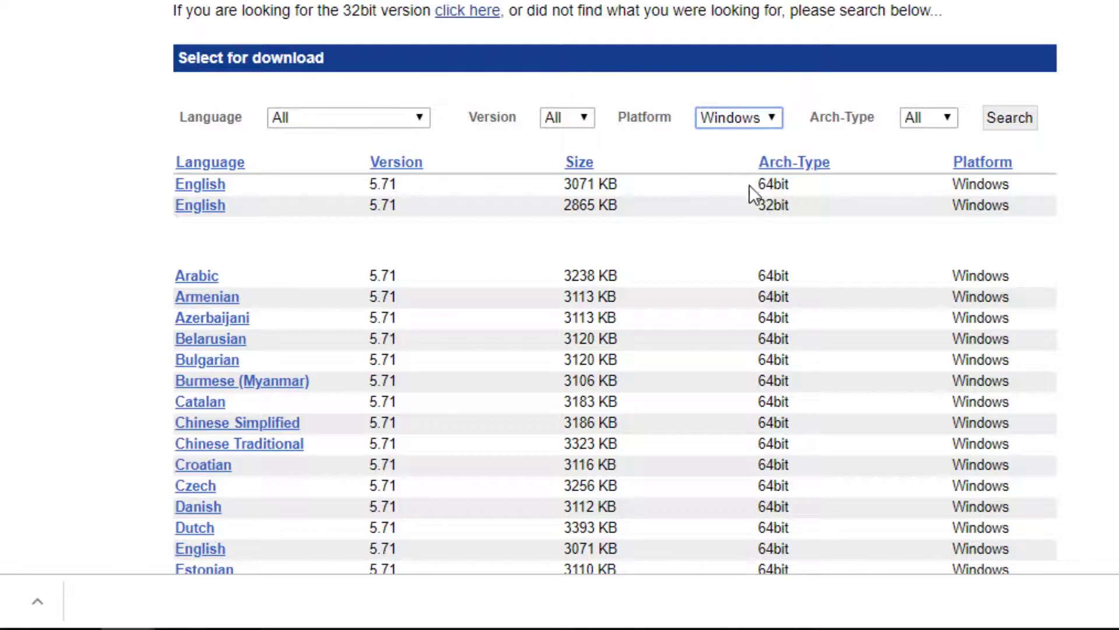
left_click(1018, 120)
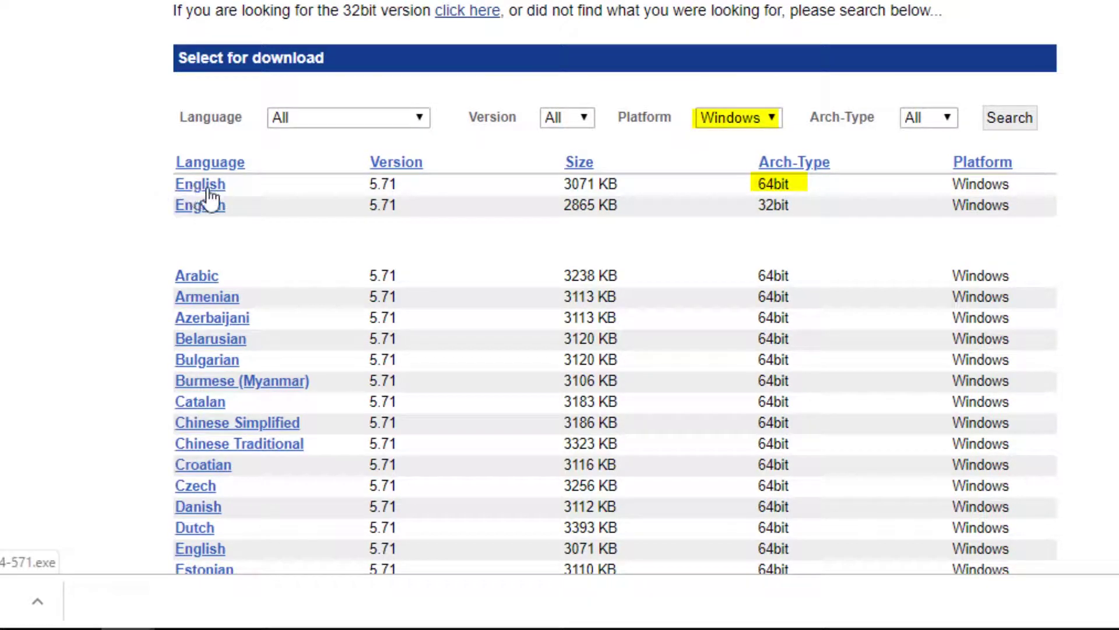
left_click(185, 189)
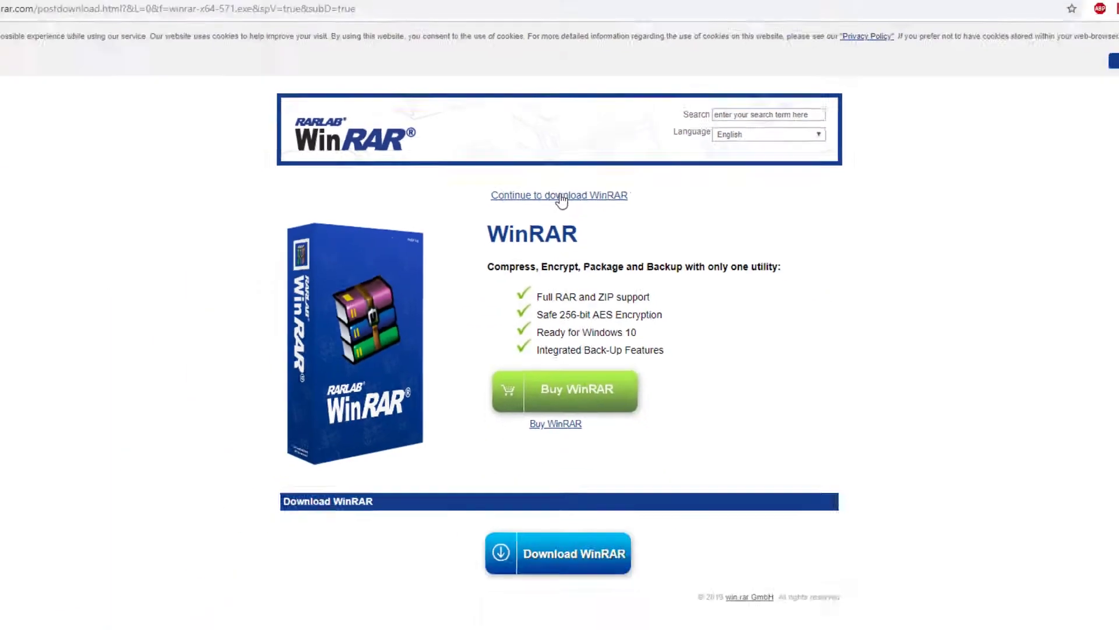
- Download the WinRAR 5.71 installer and launch winrar-x64-571 (2).exe from Chrome's downloads
left_click(563, 269)
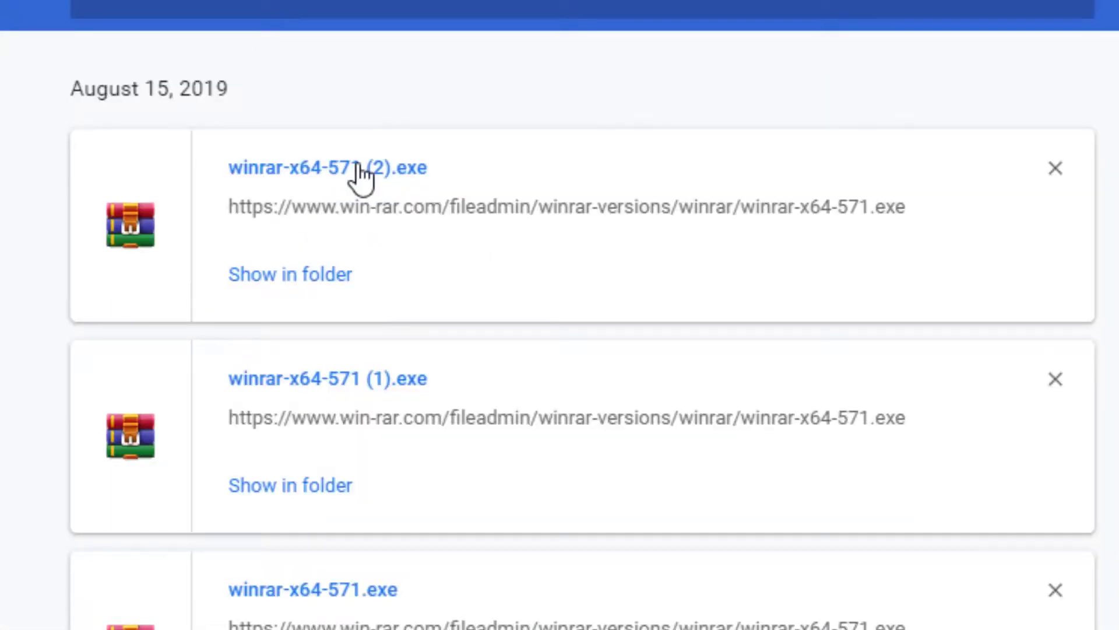
left_click(429, 116)
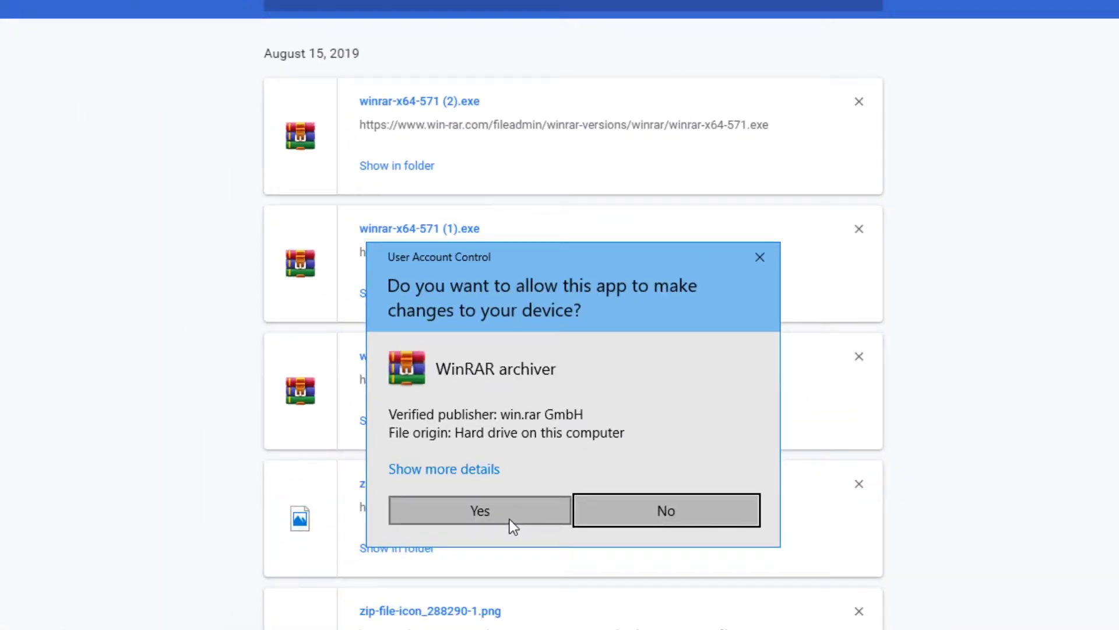
- Approve the permission prompt and install WinRAR 5.71 with default associations and shell settings
left_click(506, 567)
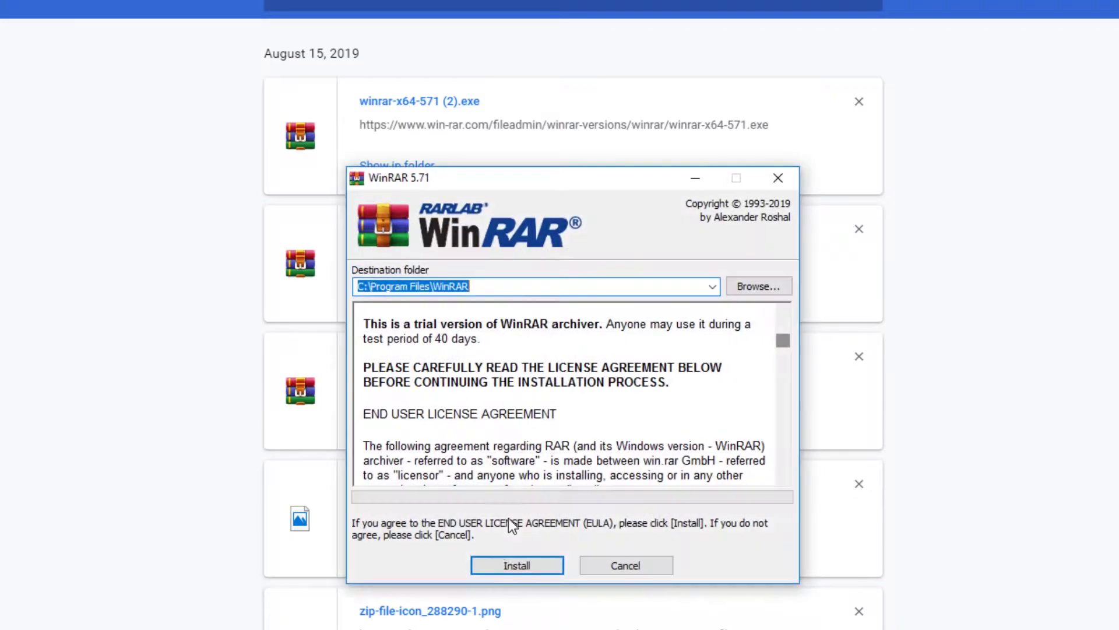
left_click(502, 562)
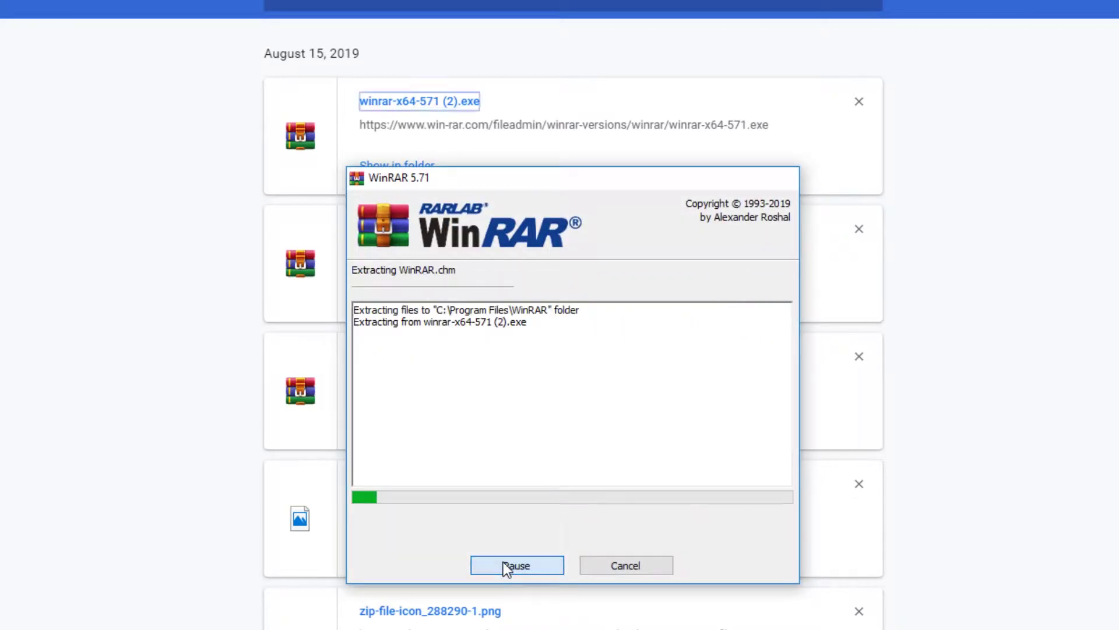
left_click(525, 548)
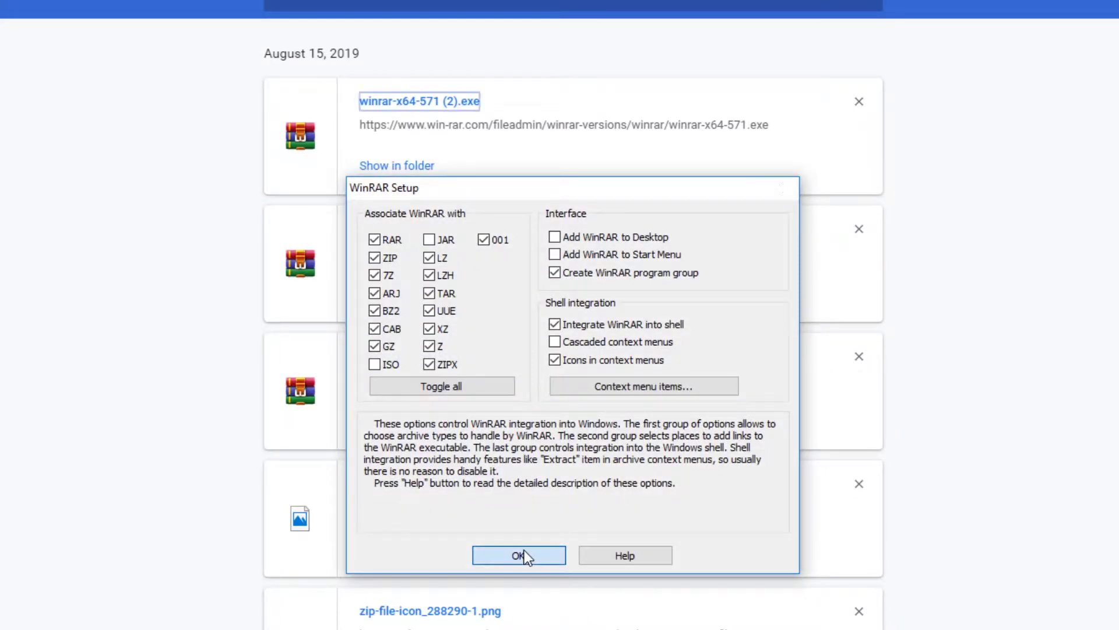
left_click(578, 555)
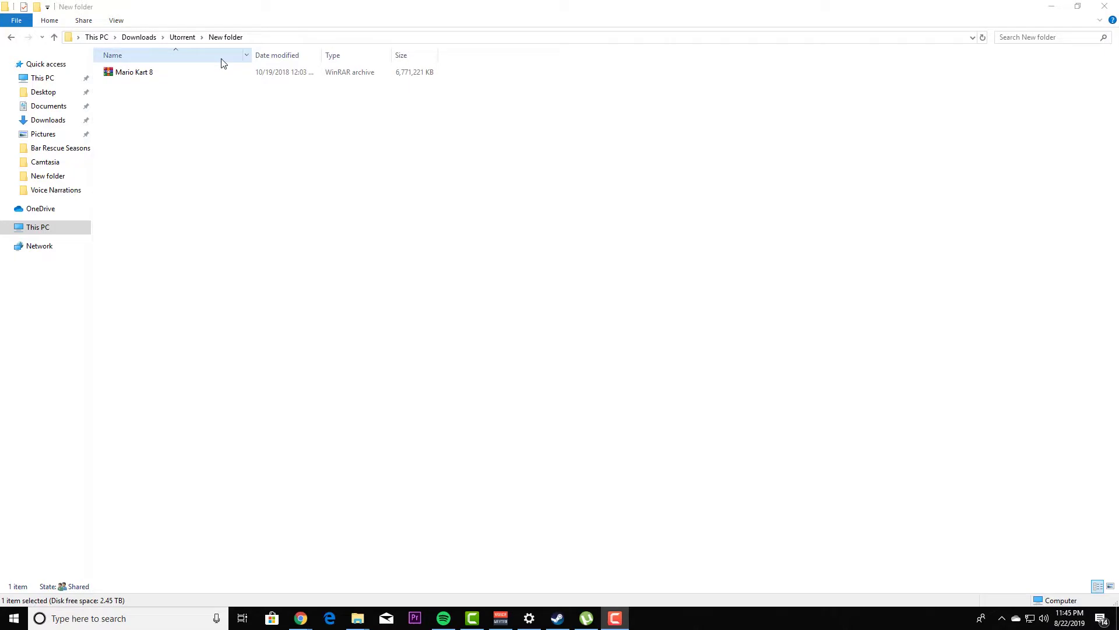
- Open Mario Kart 8.rar and drag its Cemu and Mario Kart 8 folders into New folder
double_click(173, 72)
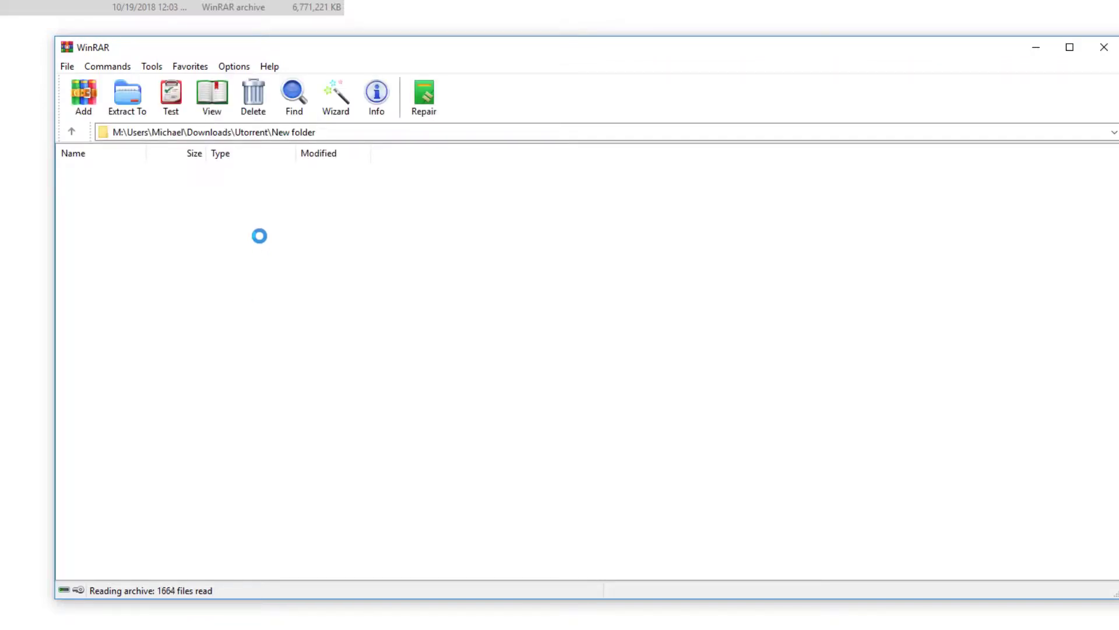
key("Escape")
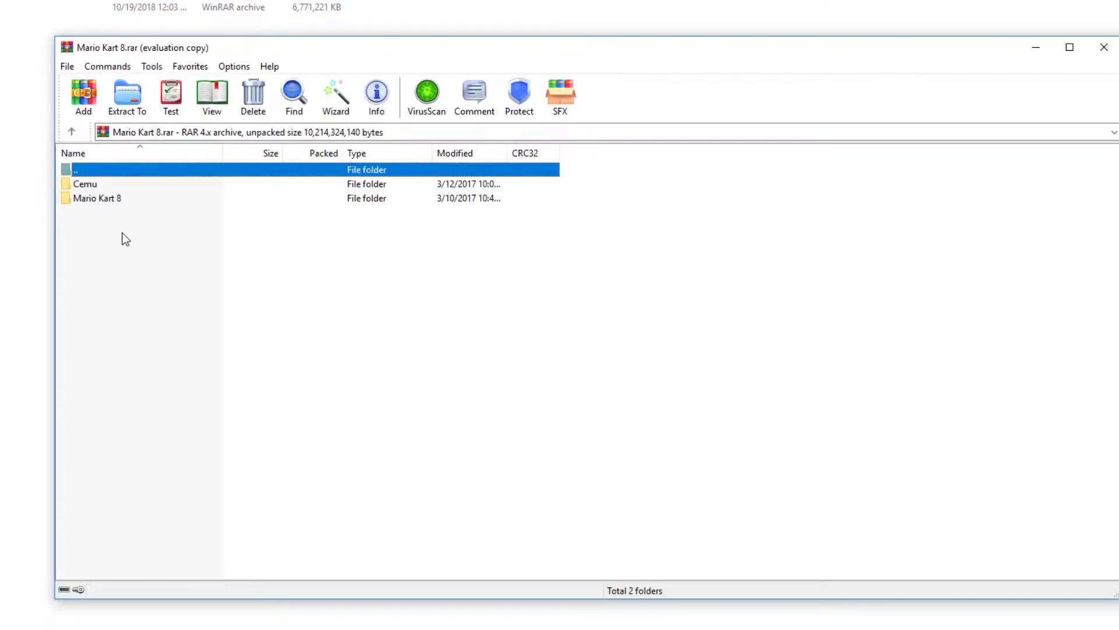
left_click_drag(123, 233, 133, 189)
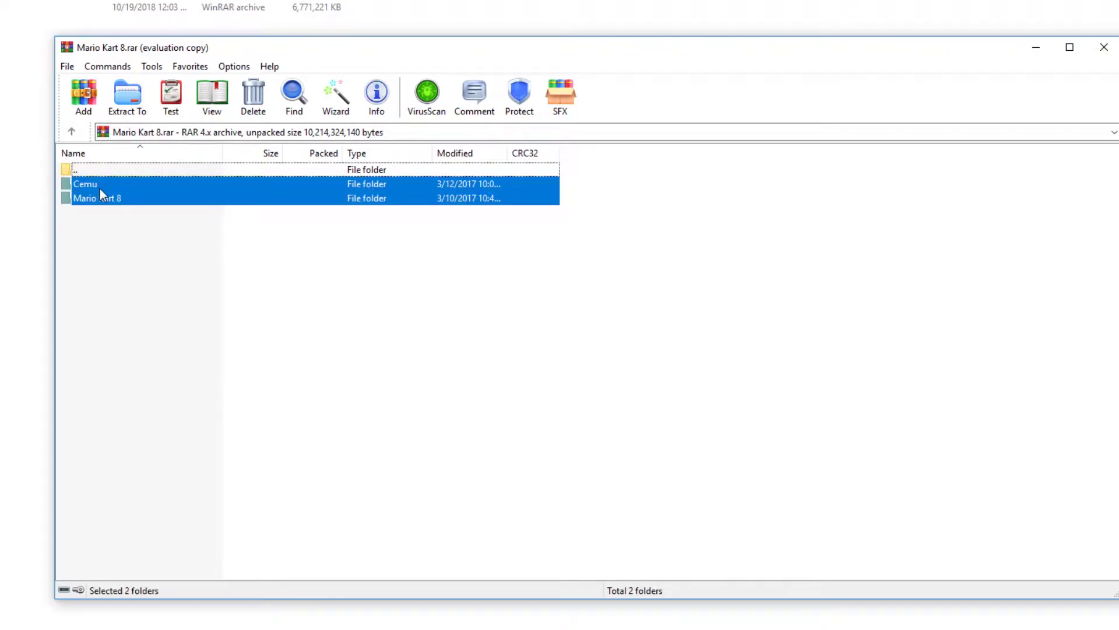
mouse_move(95, 198)
left_mouse_down()
mouse_move(7, 129)
mouse_move(83, 185)
left_mouse_up()
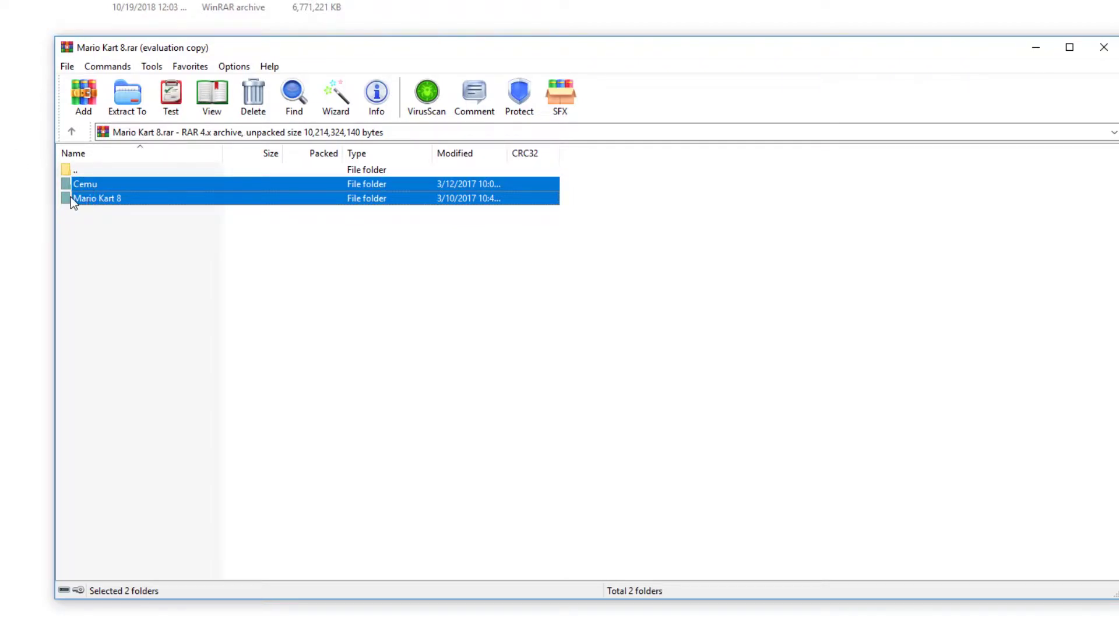
left_click_drag(103, 301, 112, 138)
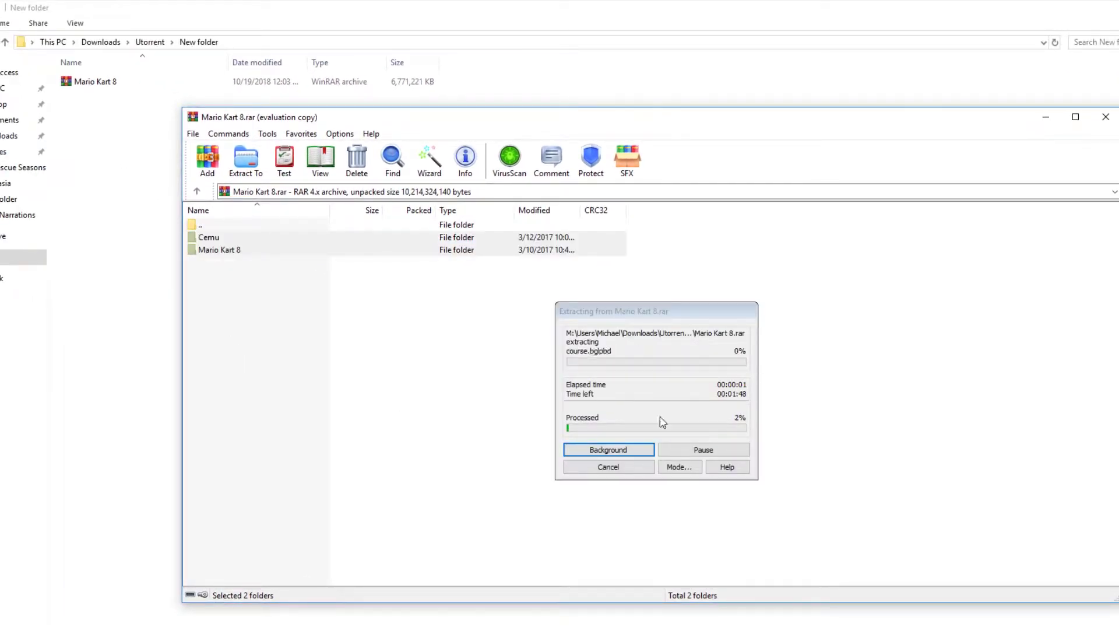
- Close the progress window and WinRAR, then delete the extracted Mario Kart 8 folder
left_click(611, 469)
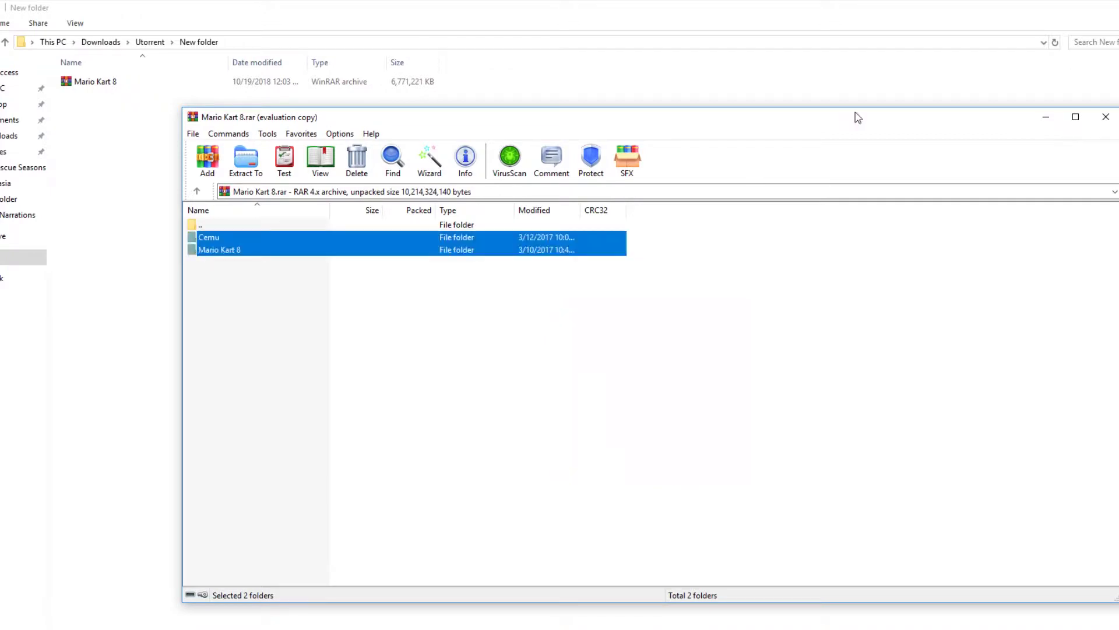
left_click(1104, 118)
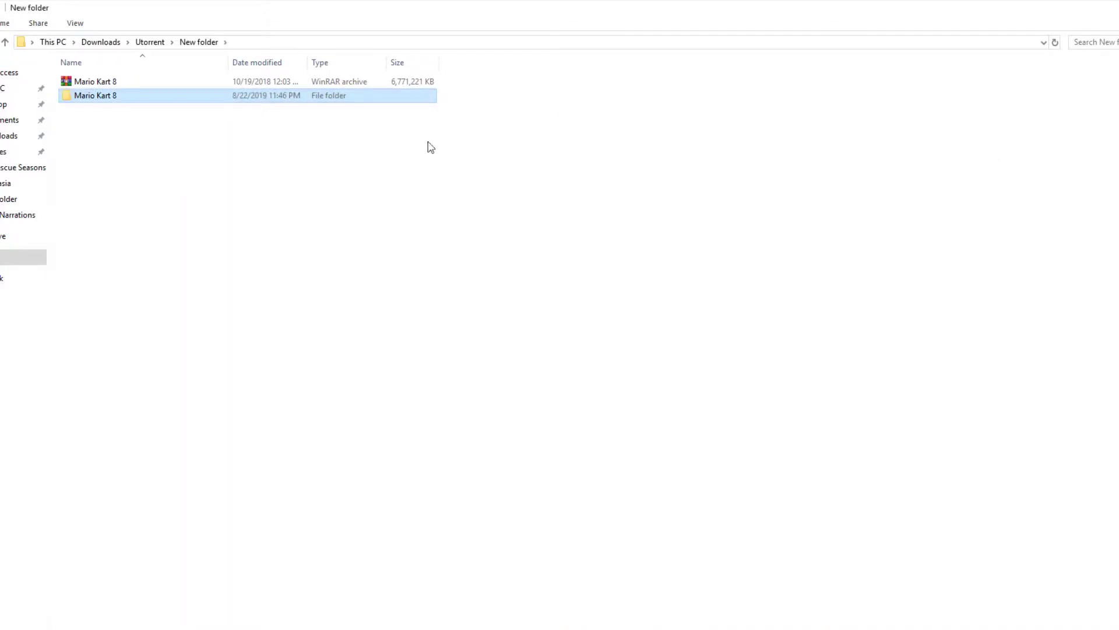
right_click(115, 97)
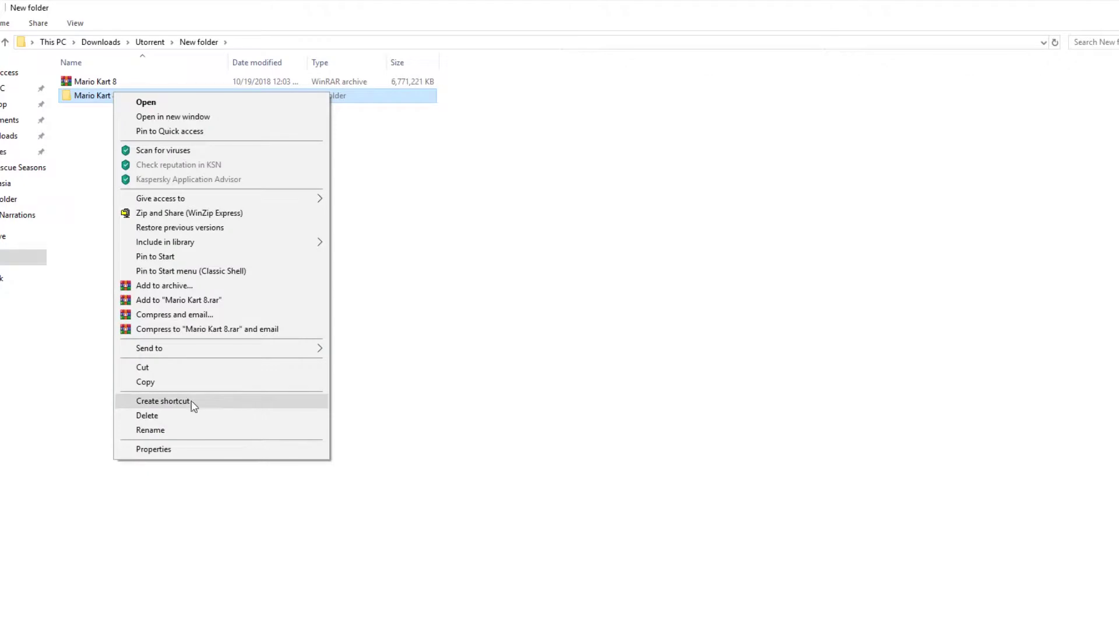
left_click(239, 415)
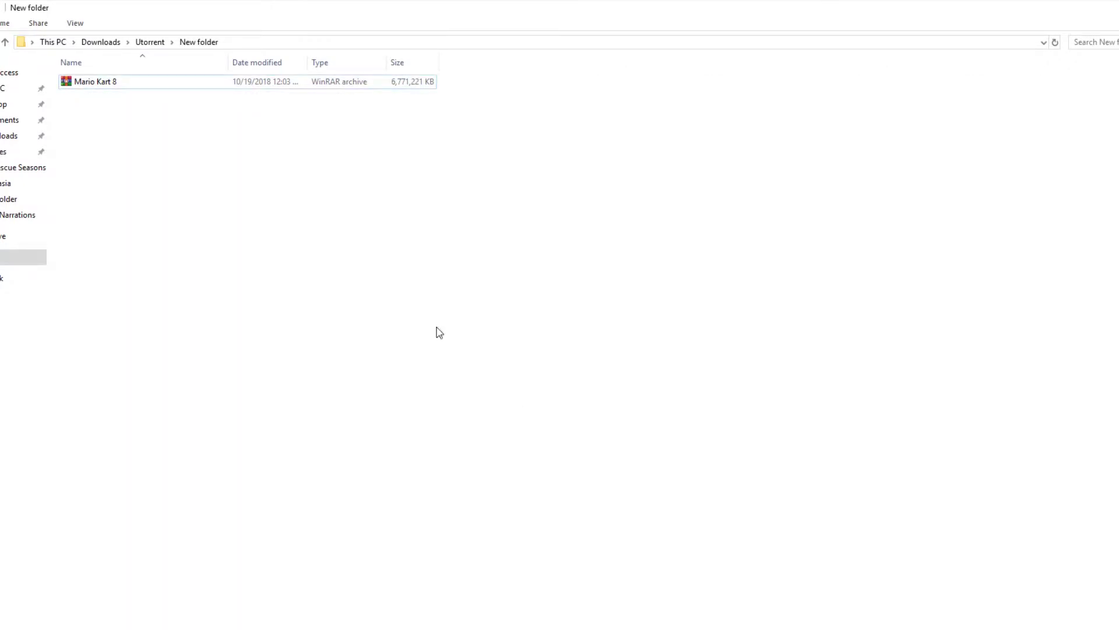
right_click(118, 83)
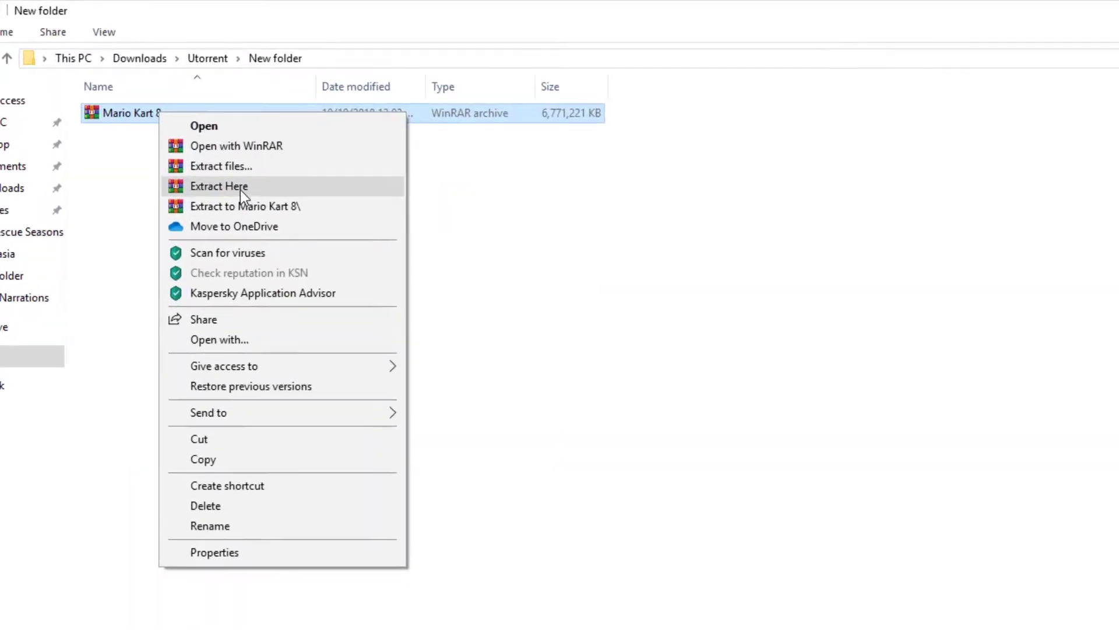
left_click(172, 137)
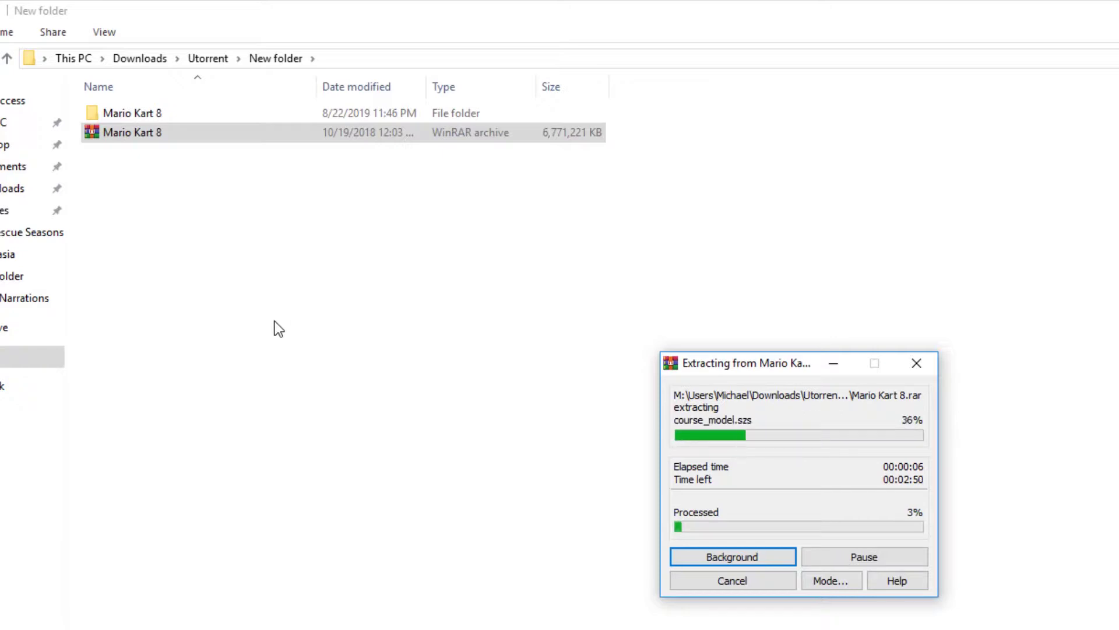
left_click(733, 581)
right_click(164, 116)
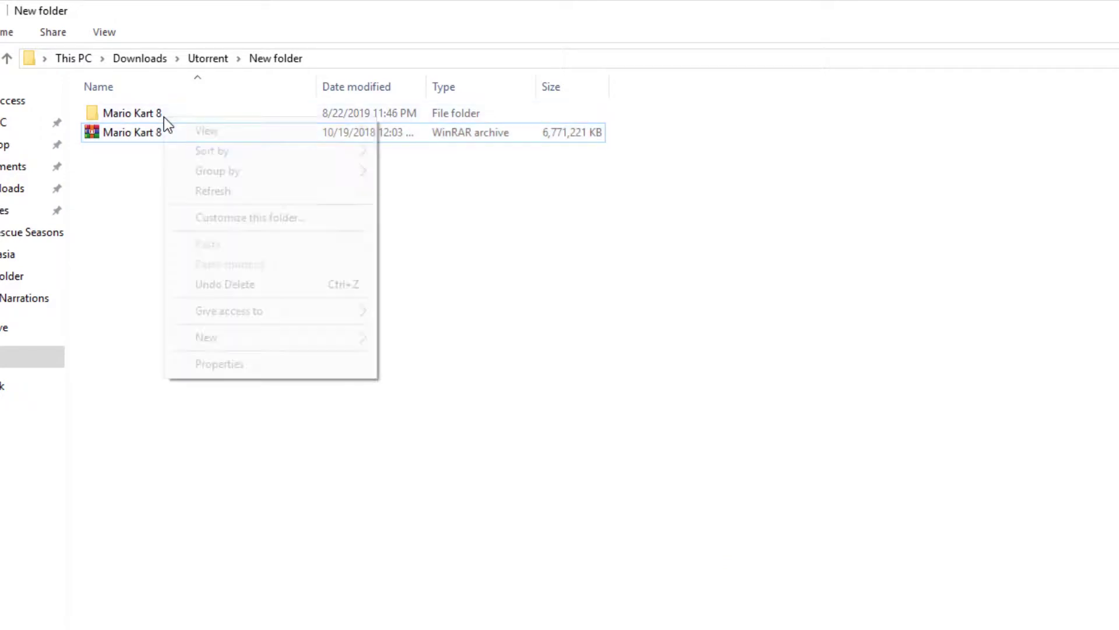
left_click(135, 116)
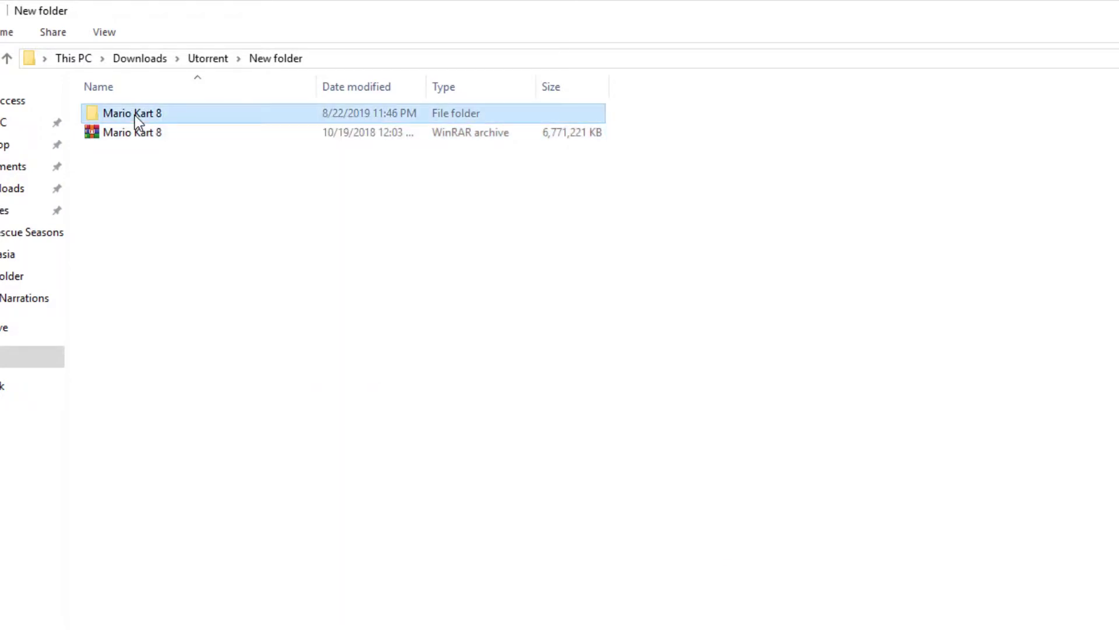
right_click(137, 116)
left_click(239, 565)
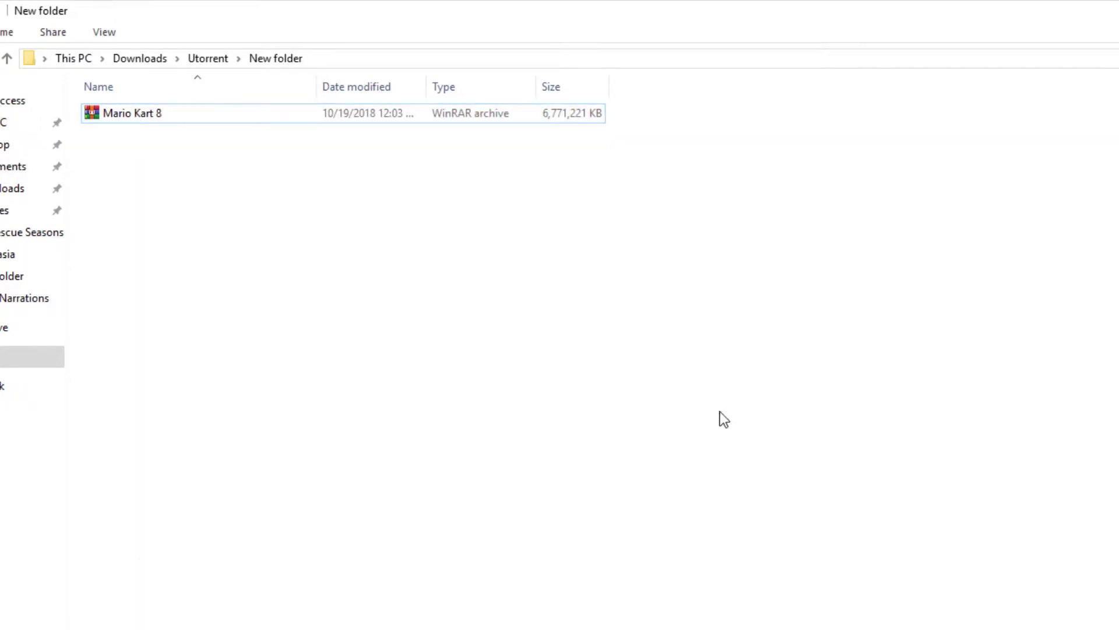
right_click(120, 125)
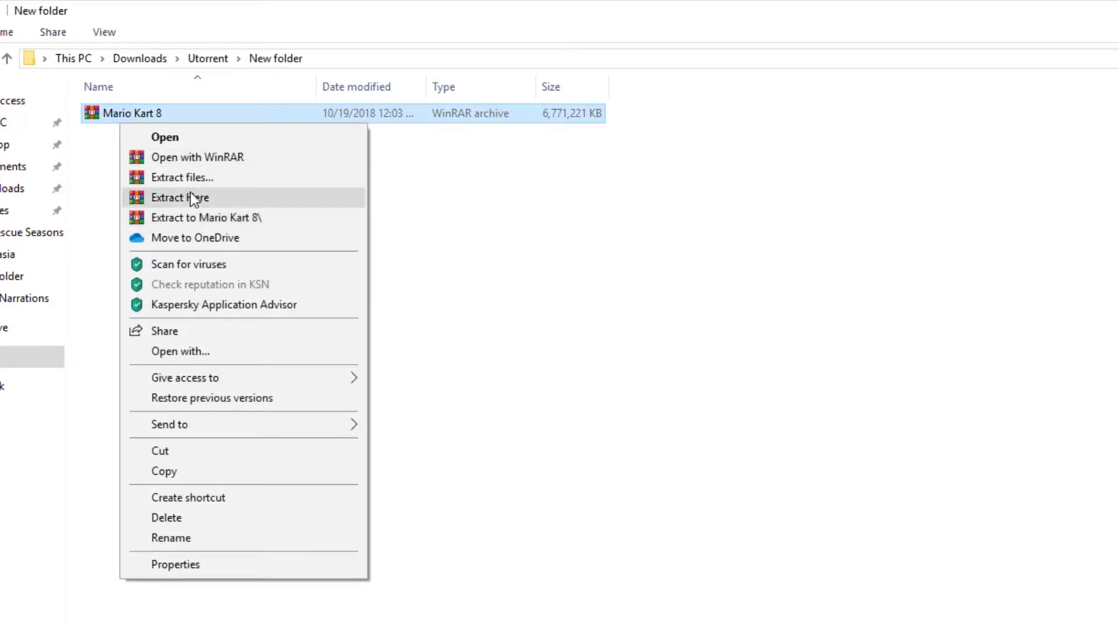
left_click(181, 175)
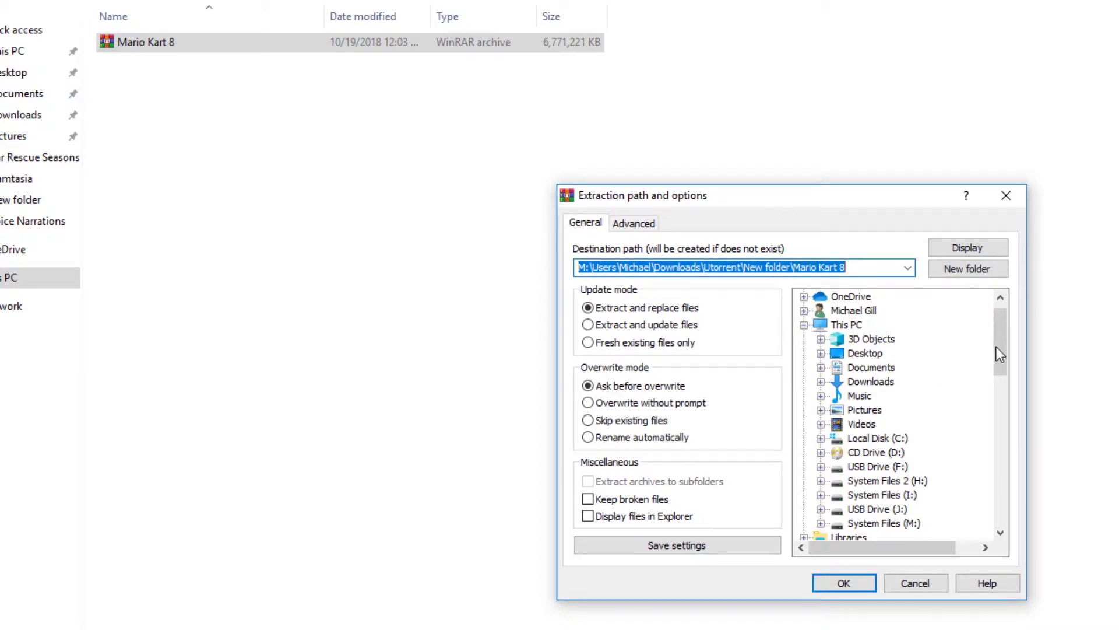
left_click_drag(1007, 357, 960, 334)
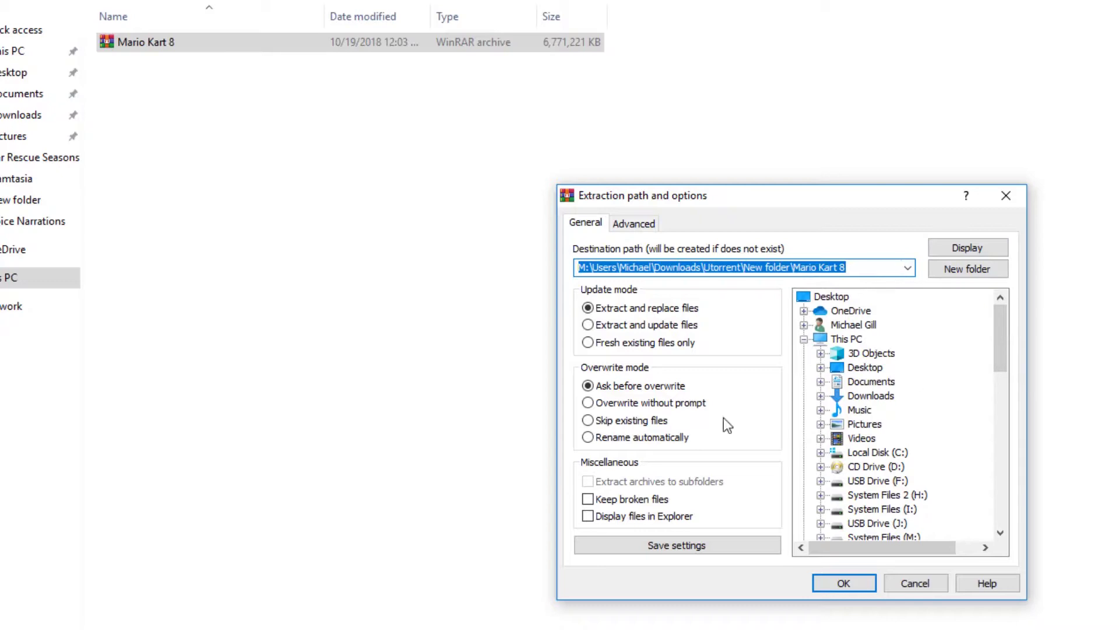
left_click(821, 369)
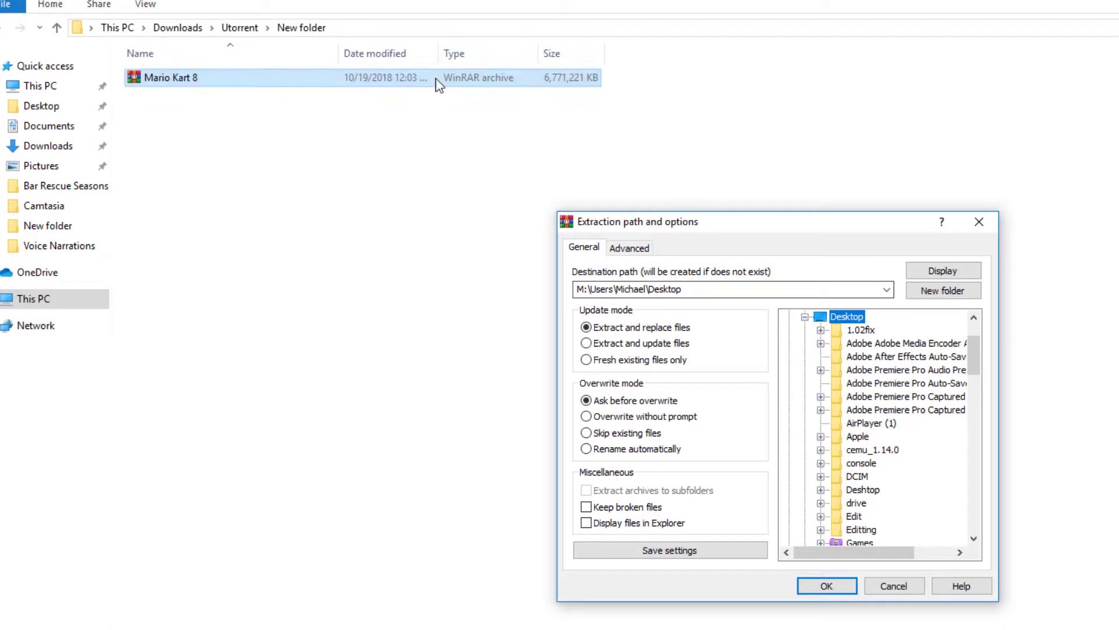
key("Escape")
left_click(410, 28)
right_click(294, 32)
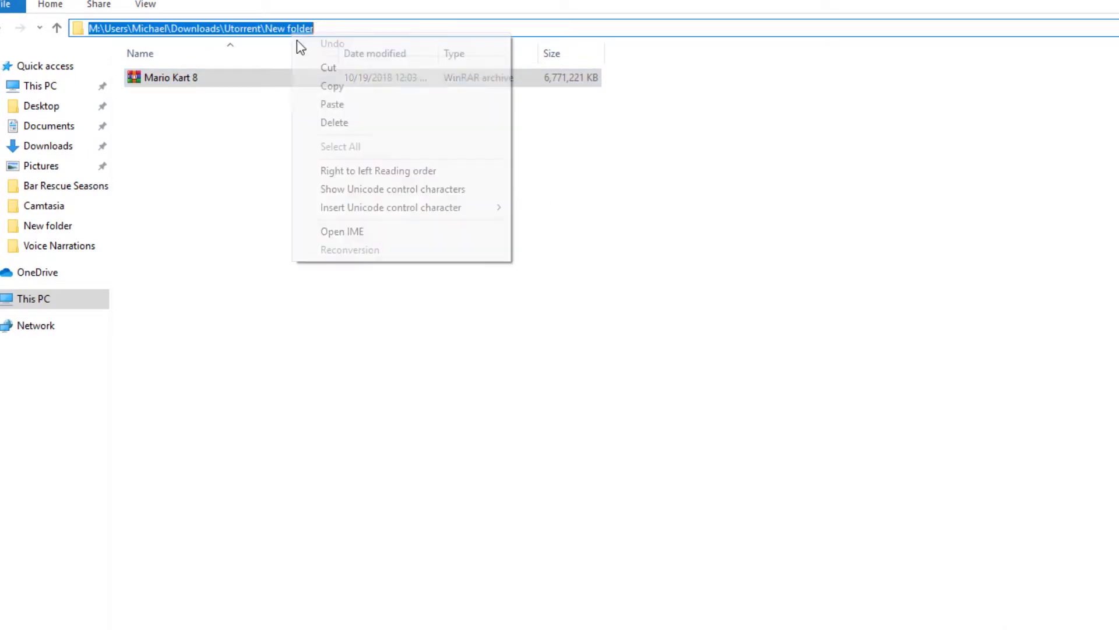
left_click(332, 87)
key("alt+Tab")
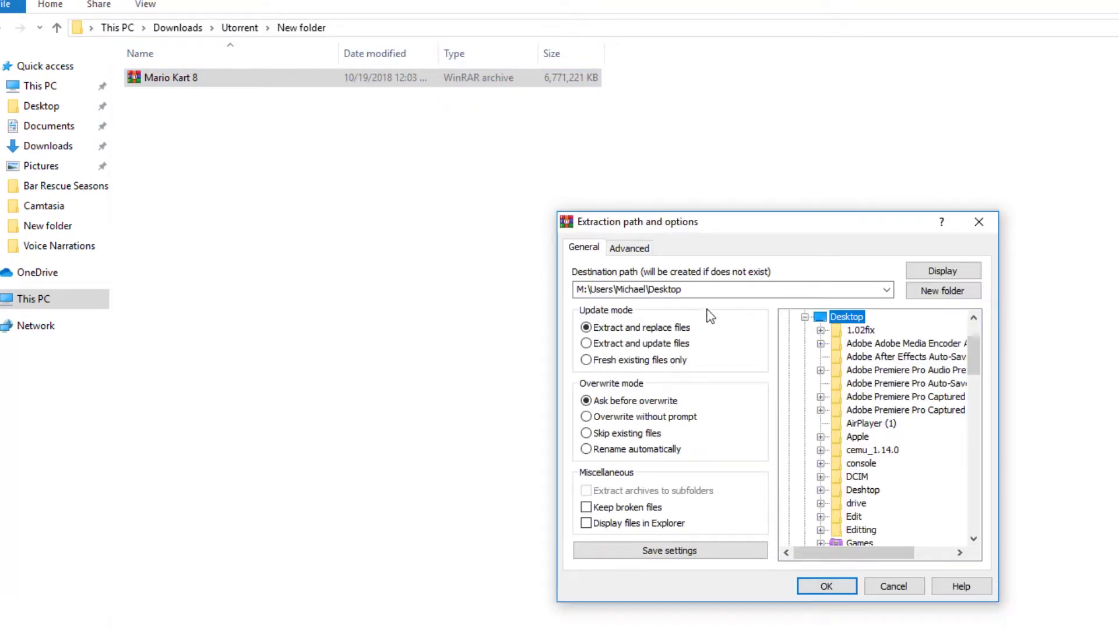
left_click(707, 290)
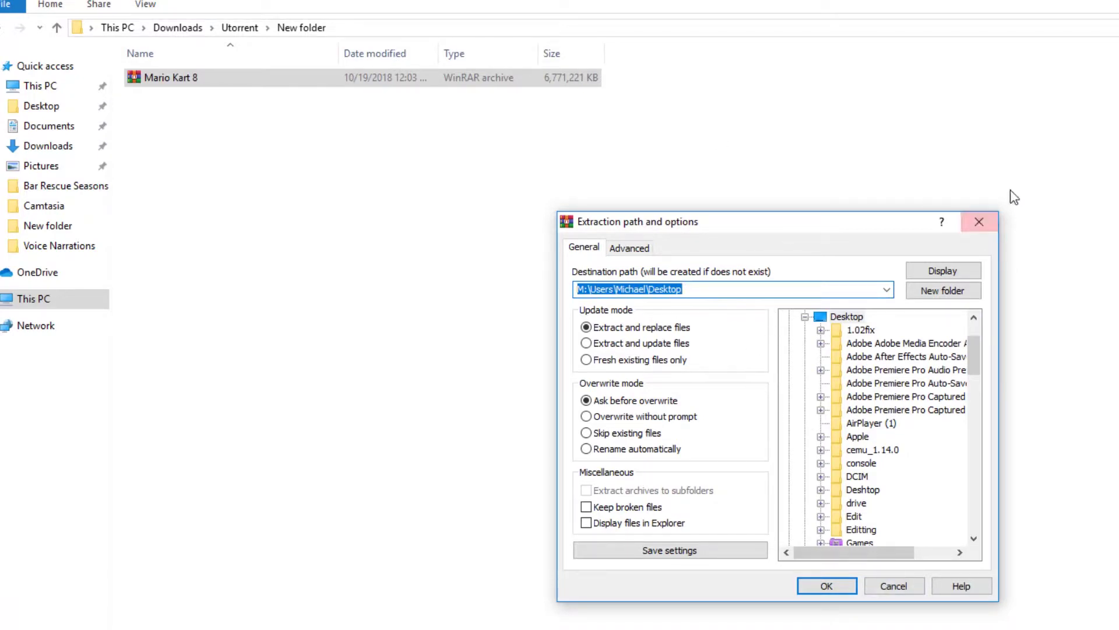
left_click(991, 225)
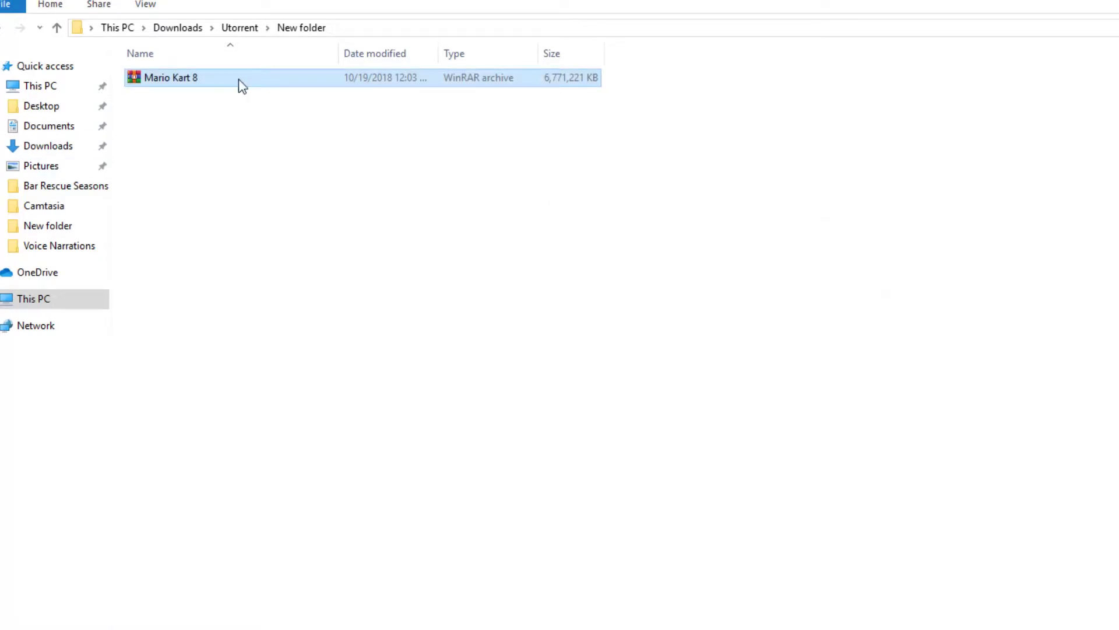
right_click(185, 80)
- Extract Mario Kart 8.rar here, yielding the Cemu and Mario Kart 8 folders beside it
left_click(257, 140)
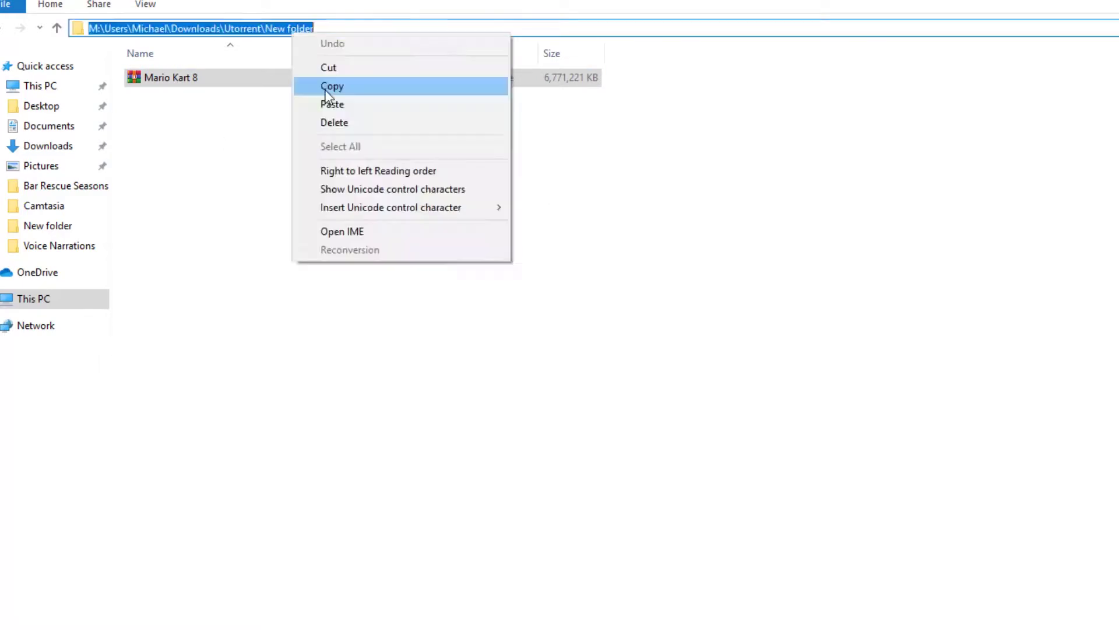
left_click(329, 88)
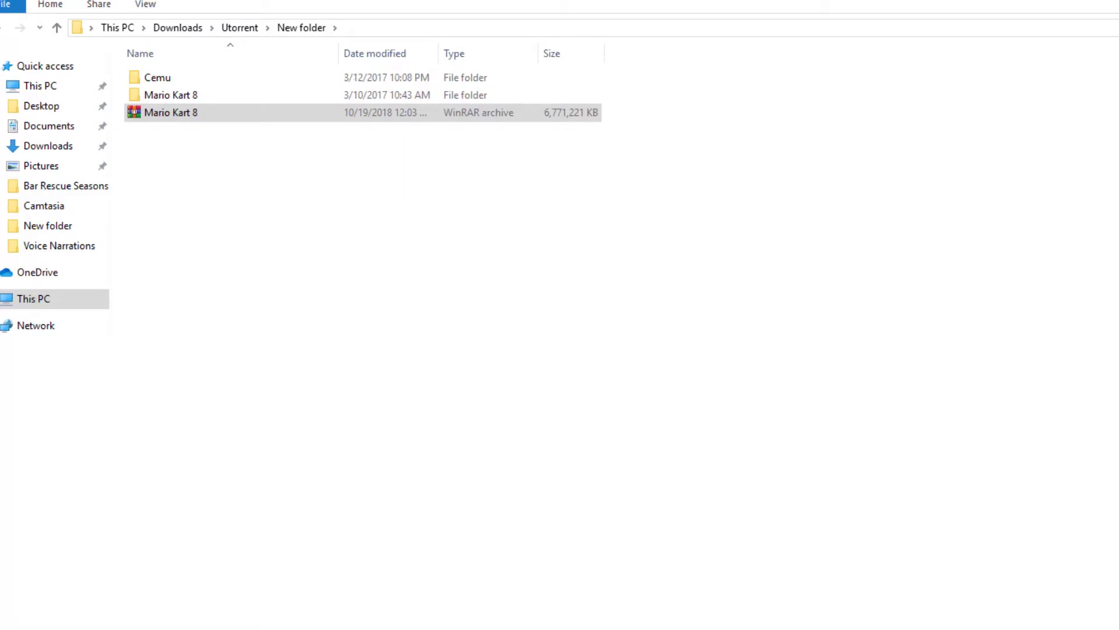
- Delete the original Mario Kart 8 archive and select the Cemu and Mario Kart 8 folders
right_click(197, 114)
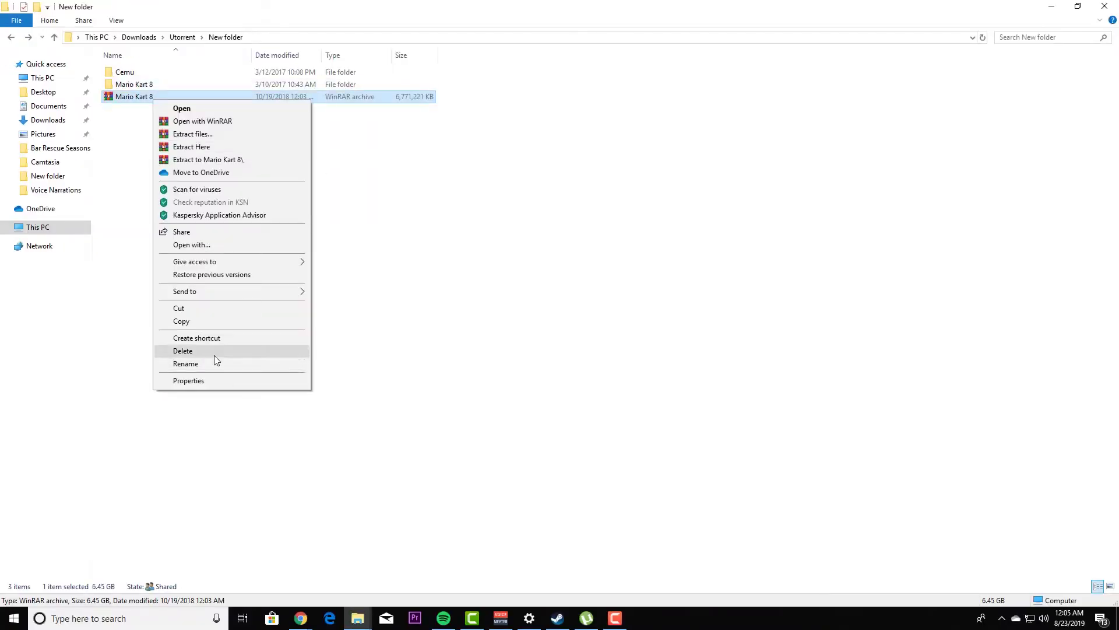
left_click(215, 353)
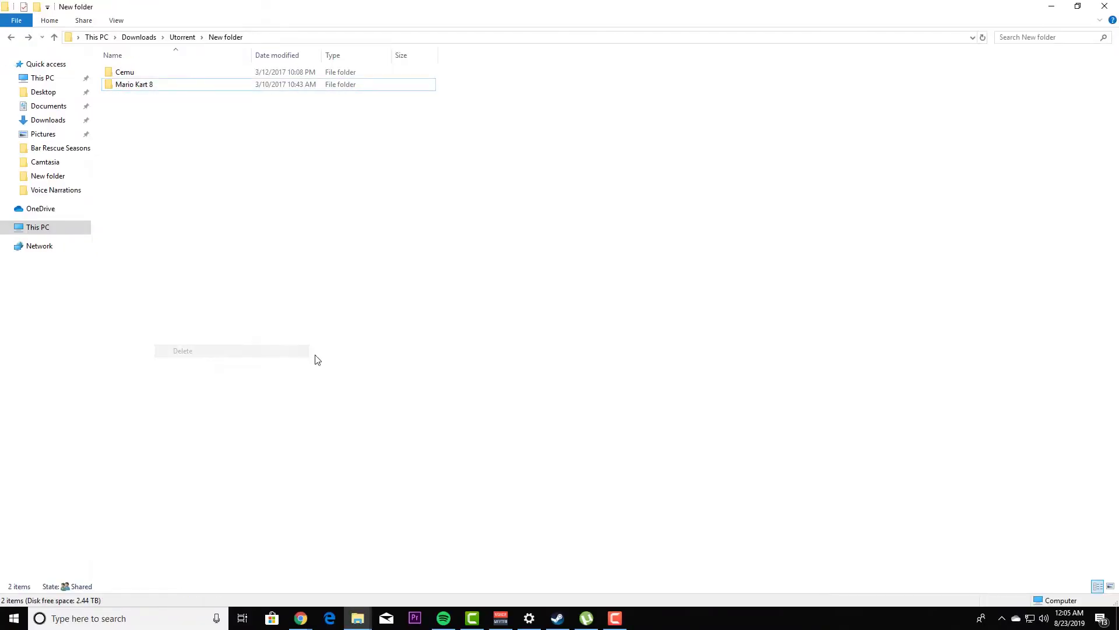
left_click_drag(206, 161, 153, 82)
- Add both folders to a new RAR archive named 'Mario kart 8'
right_click(153, 82)
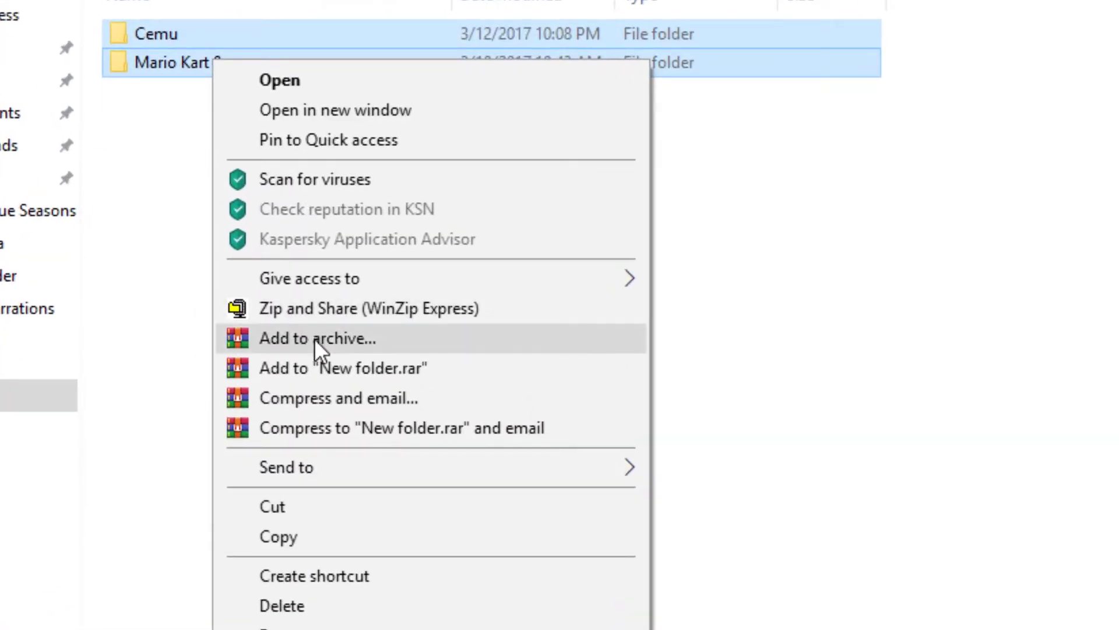
left_click(313, 338)
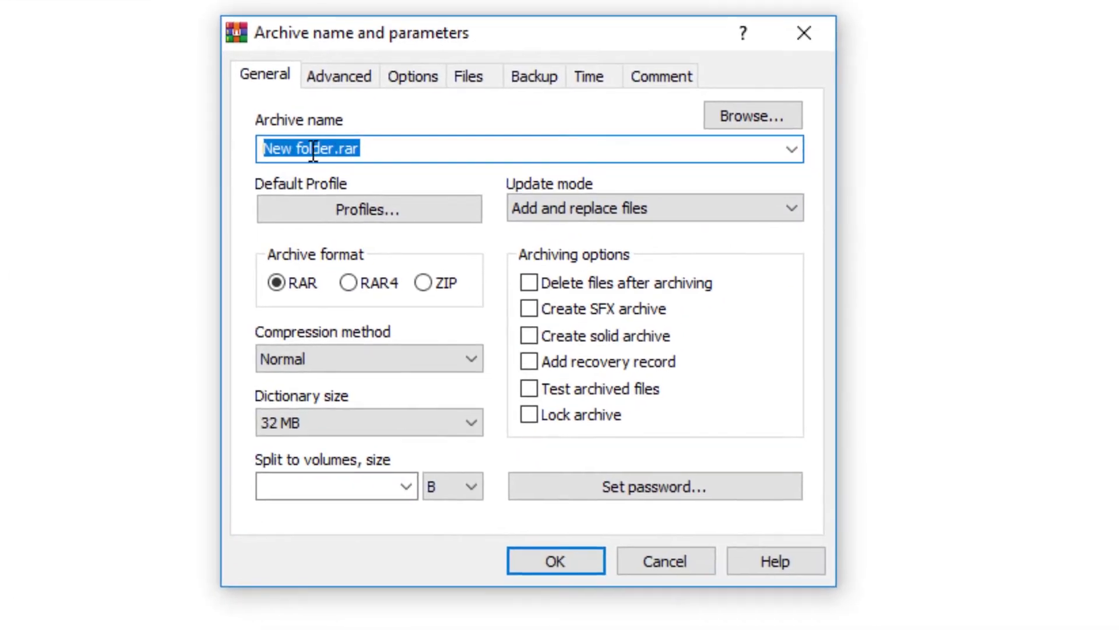
left_click(323, 153)
left_click_drag(337, 157, 211, 157)
type("Mario kart 8")
key("Return")
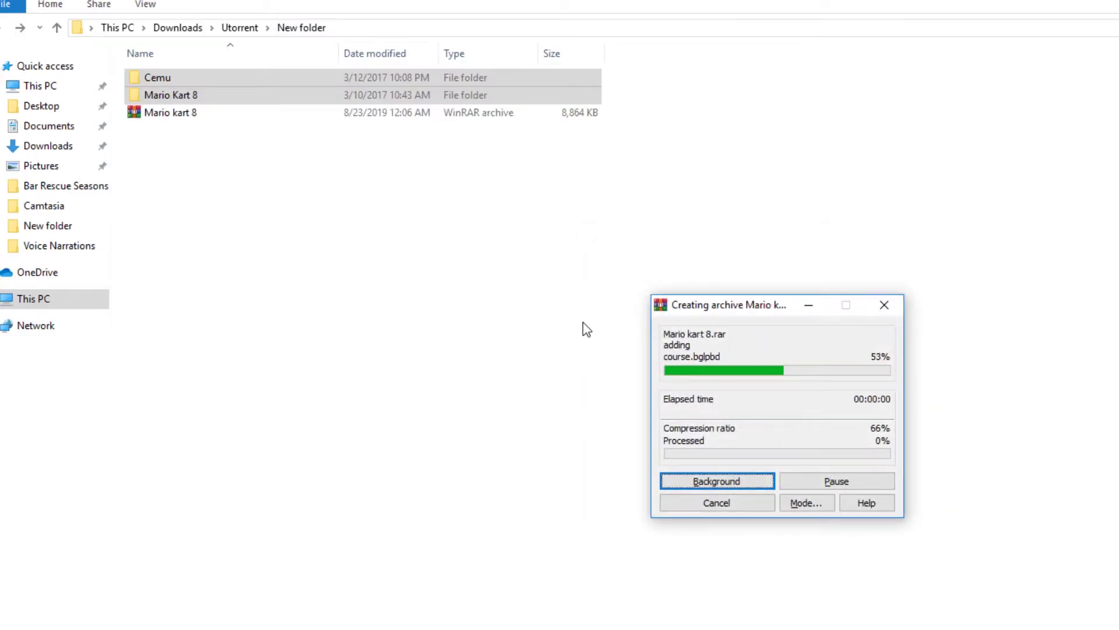